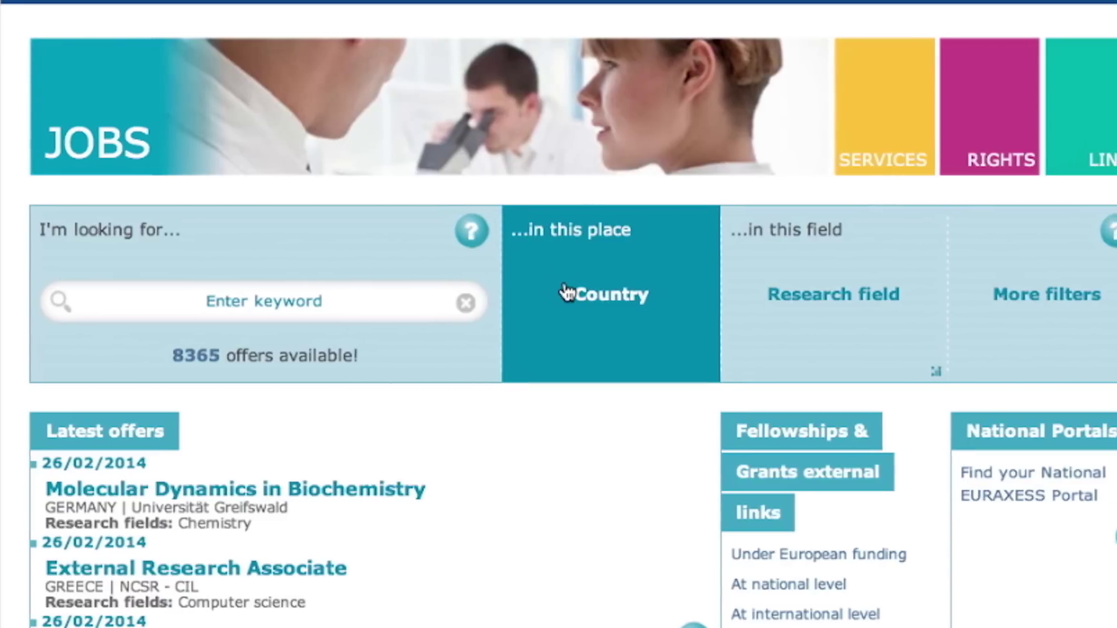
- Browse the country, research field and additional filter options for job offers
click(593, 307)
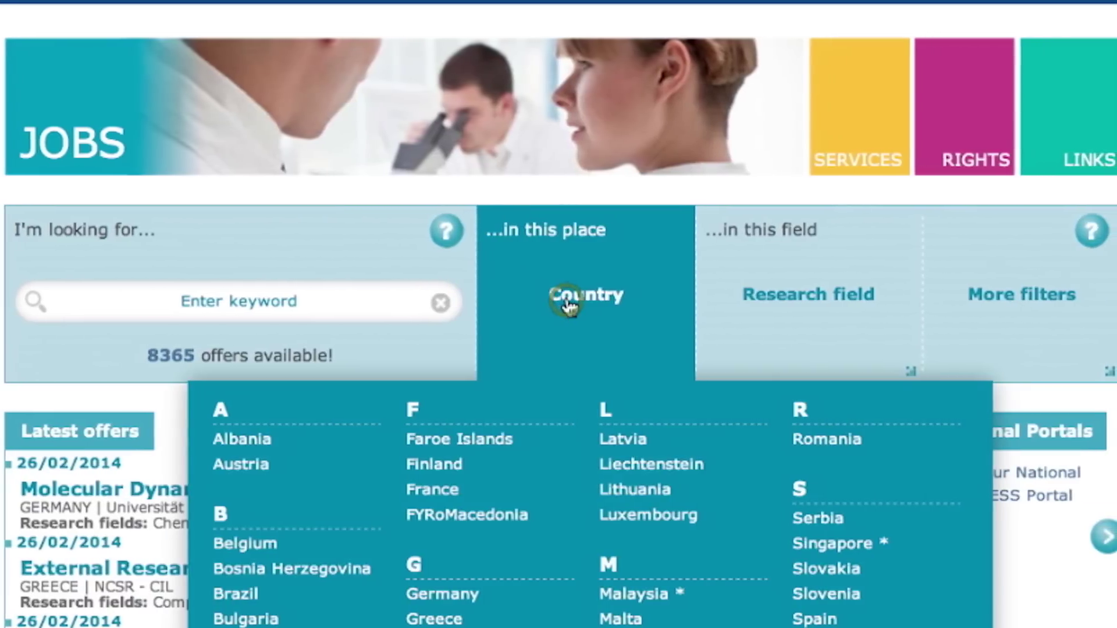
click(814, 294)
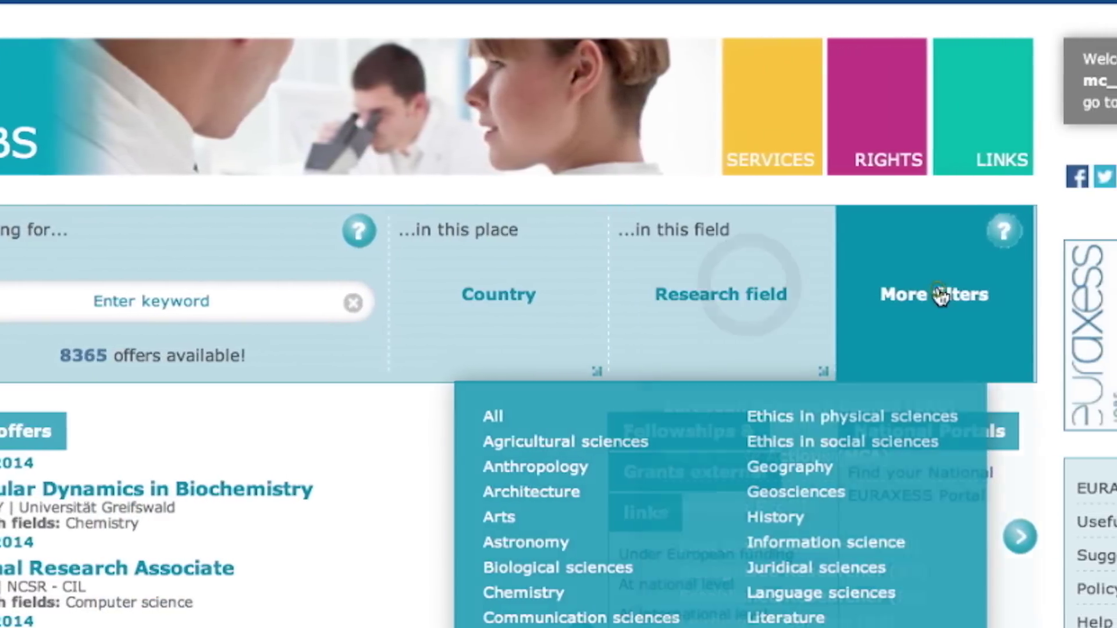
click(936, 293)
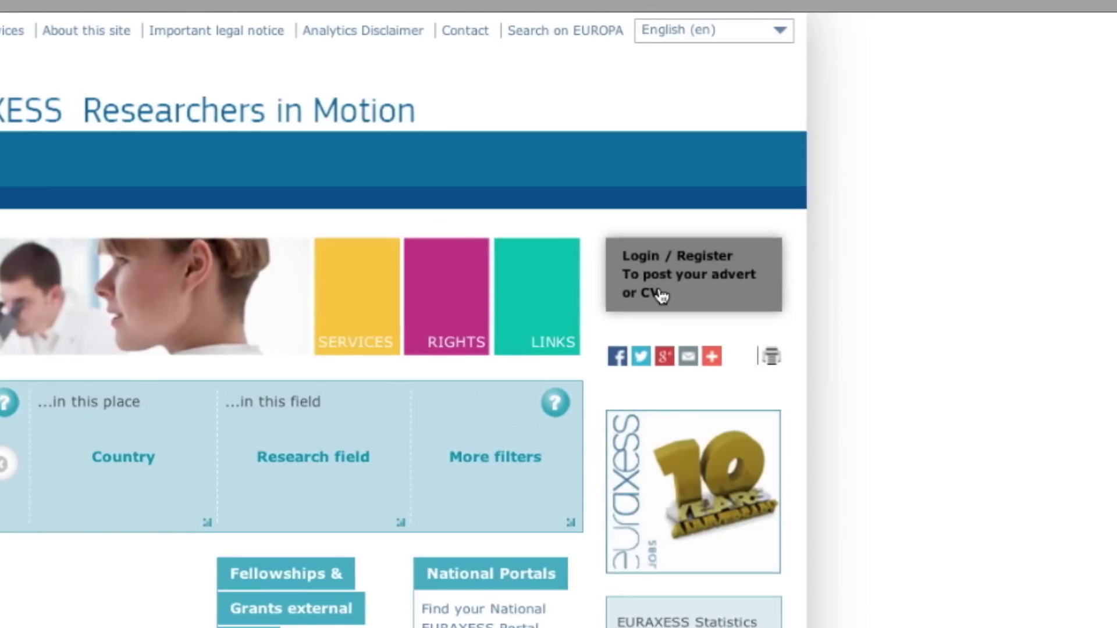
- Begin an organisation registration with the name 'Your Company'
click(695, 261)
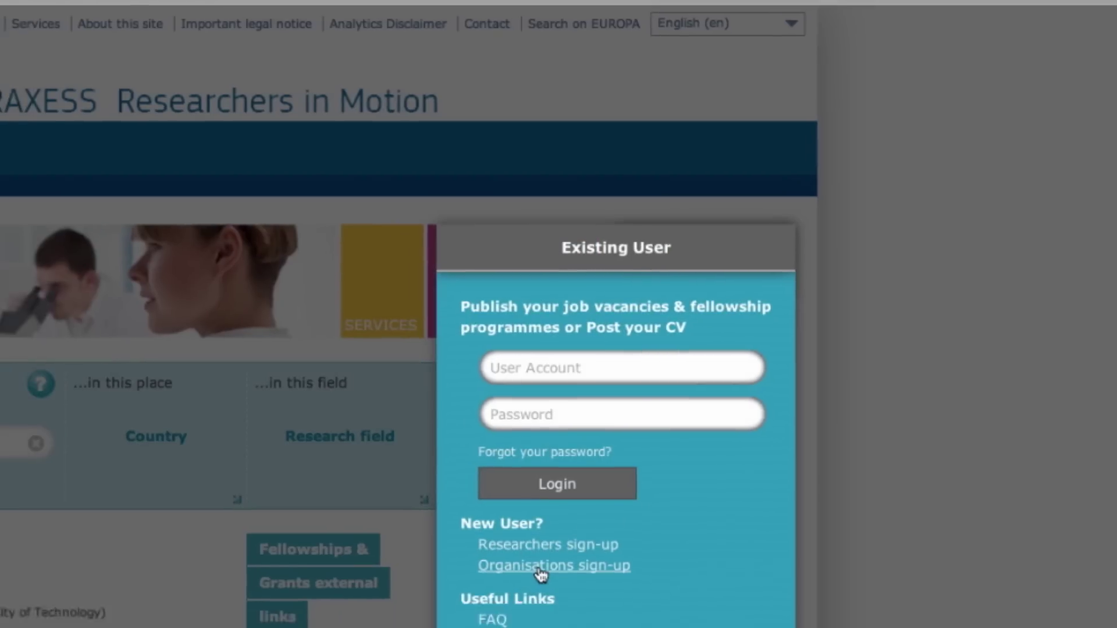
click(521, 595)
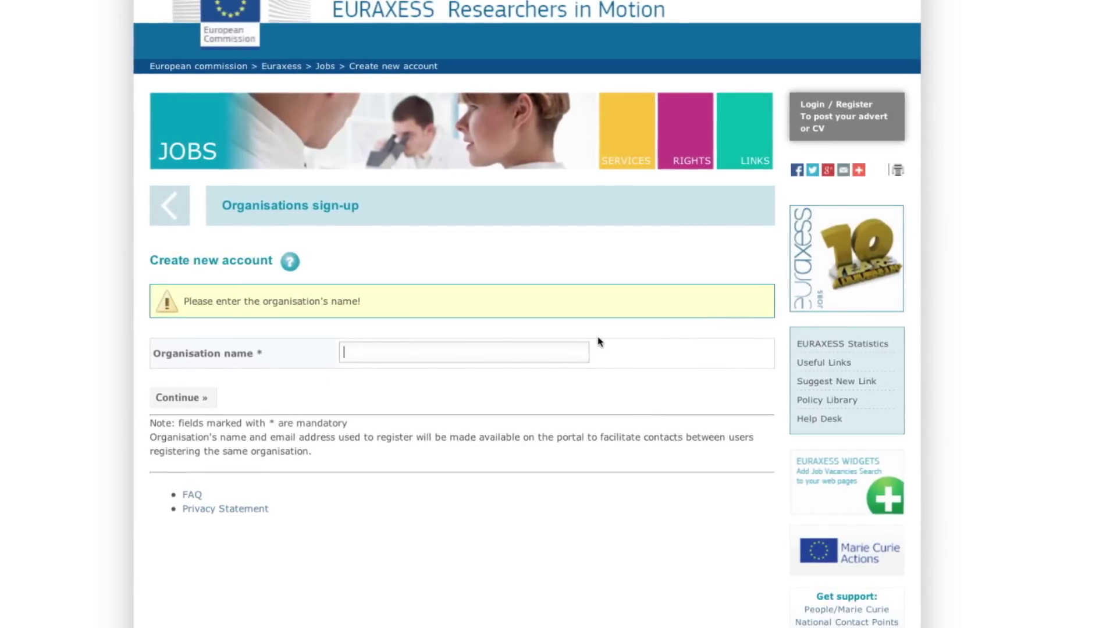
text(Your Company)
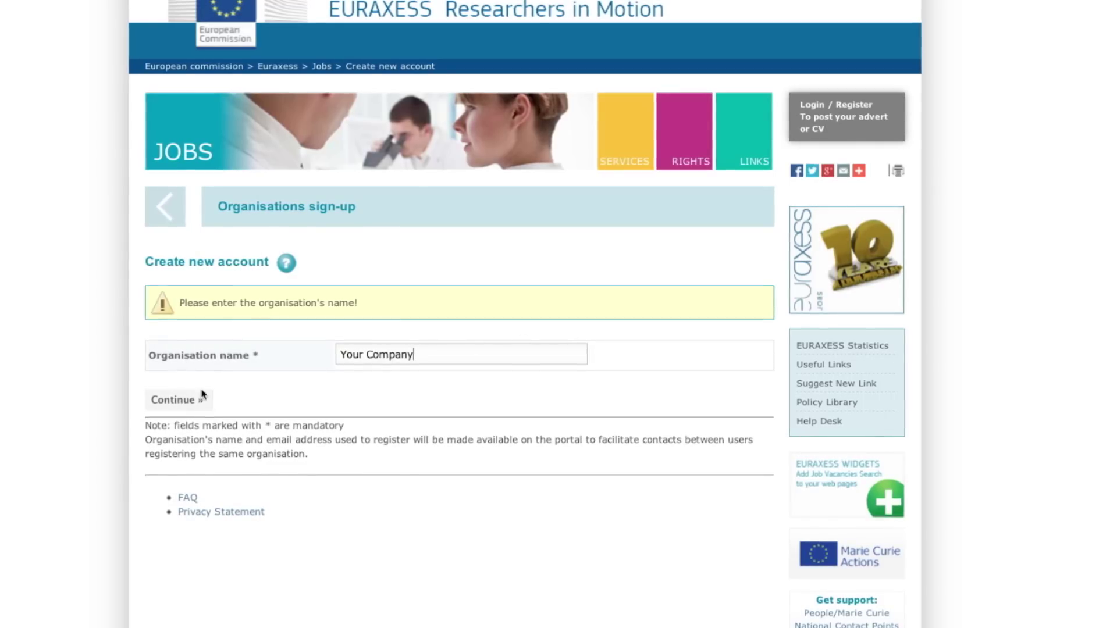
click(159, 400)
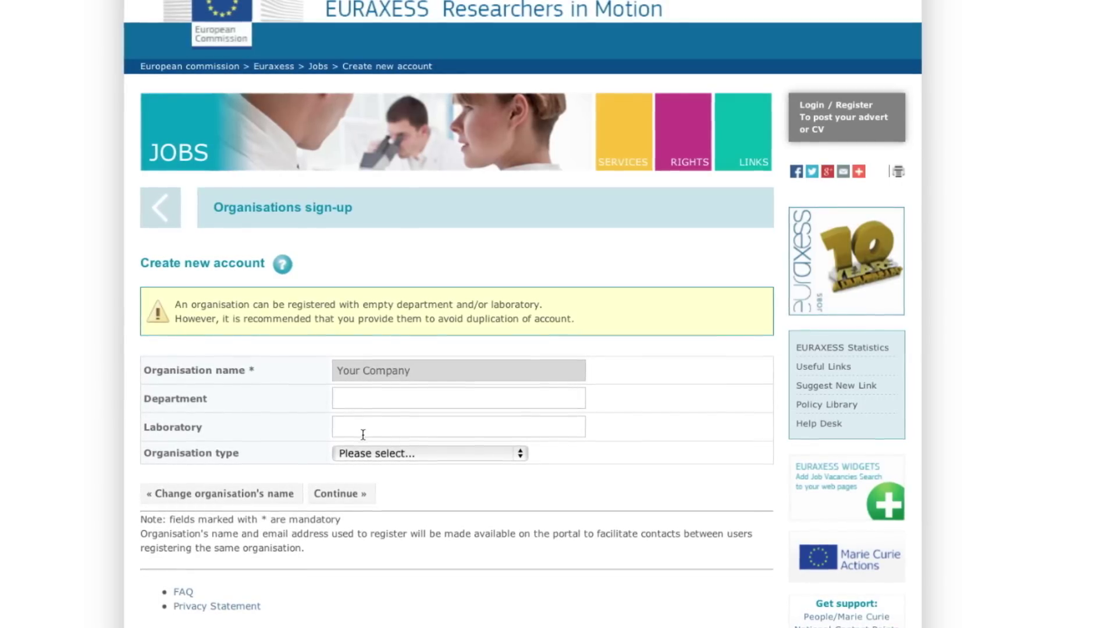
- Set the organisation type to Other and continue to the details step
click(379, 453)
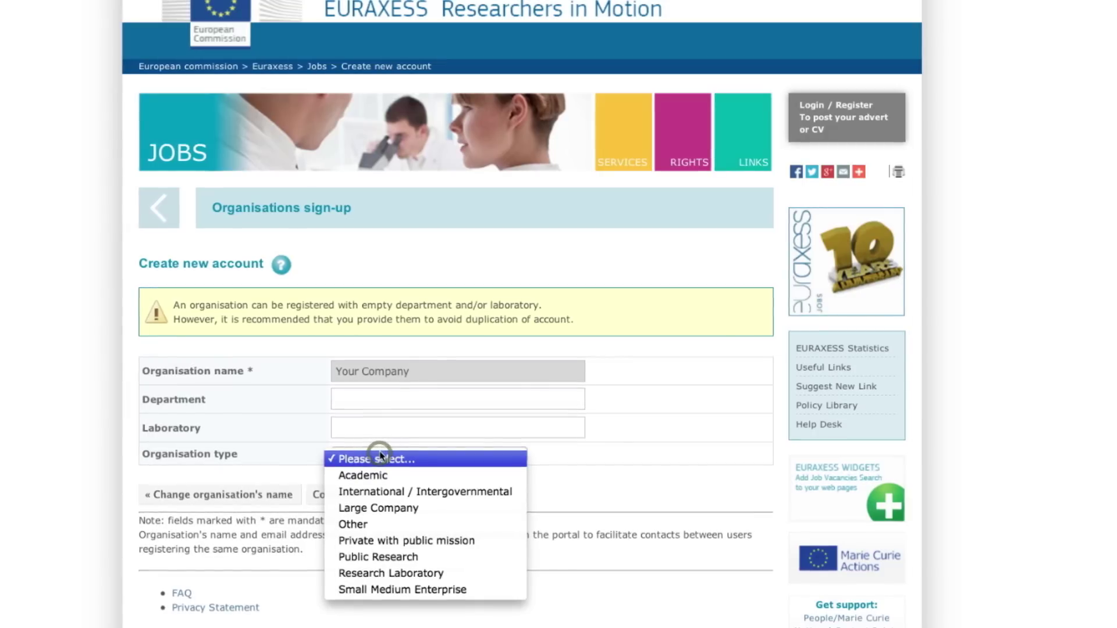
click(414, 529)
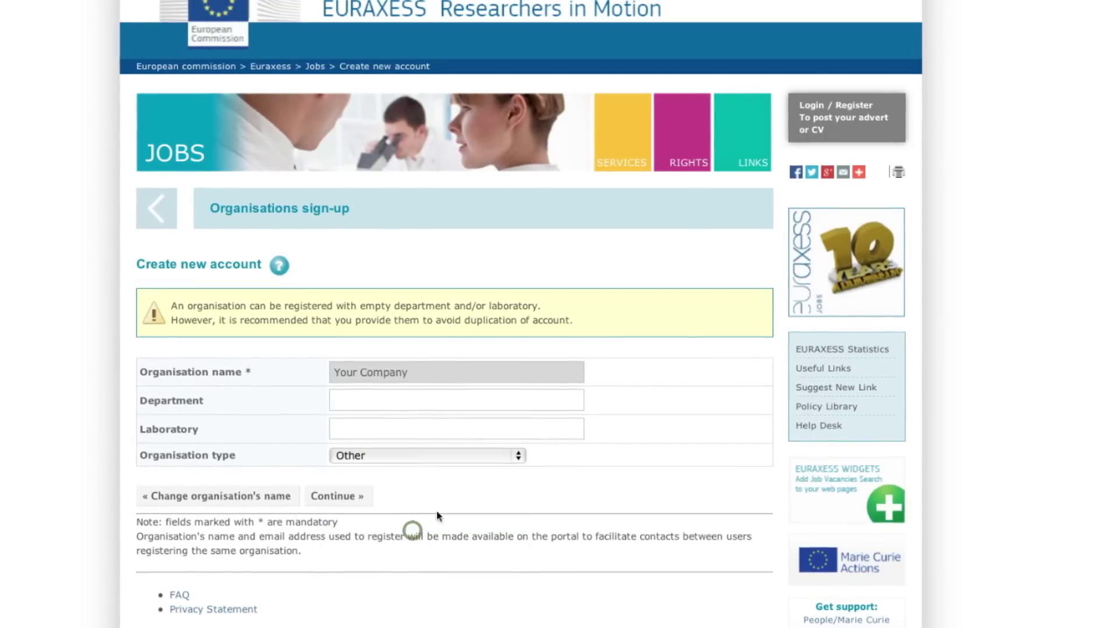
click(337, 500)
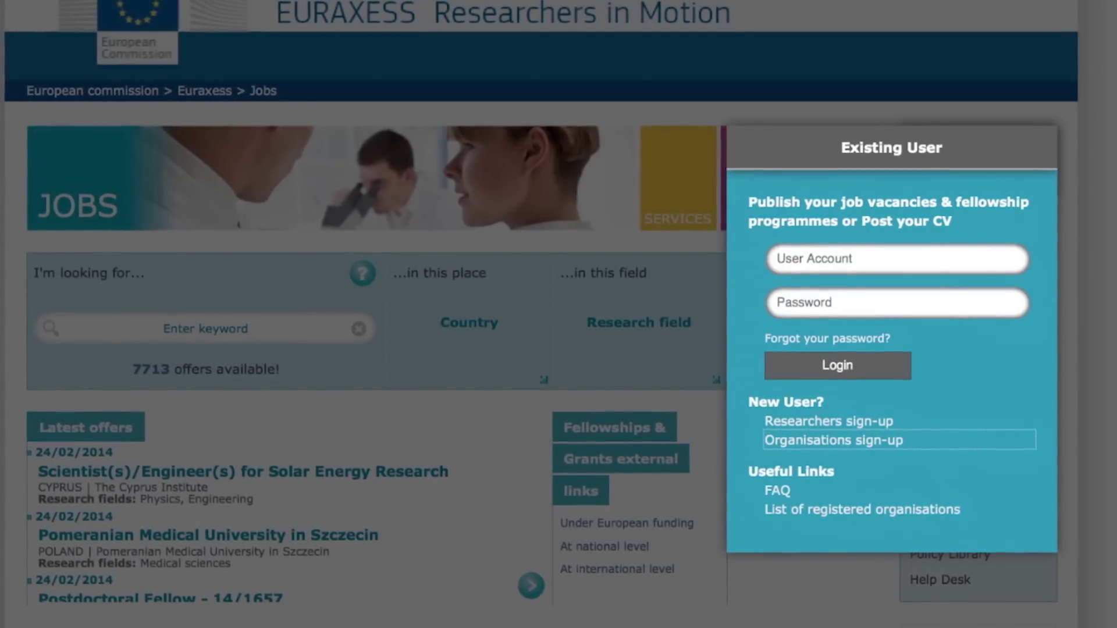
- Log in with the organisation account's user name and password to reach MyEURAXESS
click(854, 259)
text(jsmith)
click(776, 305)
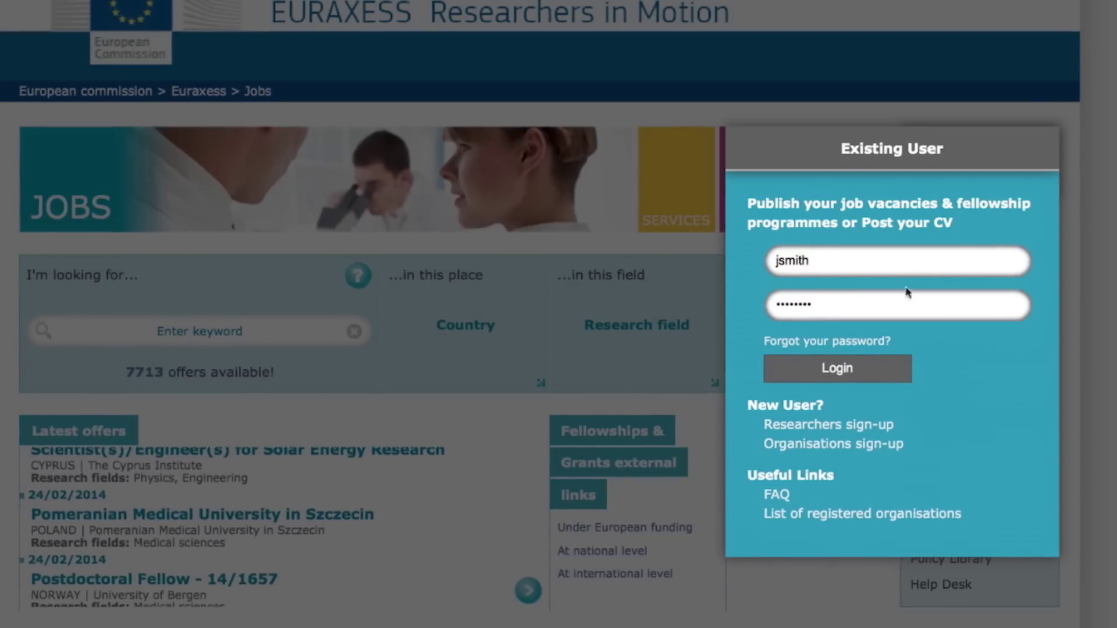
click(838, 368)
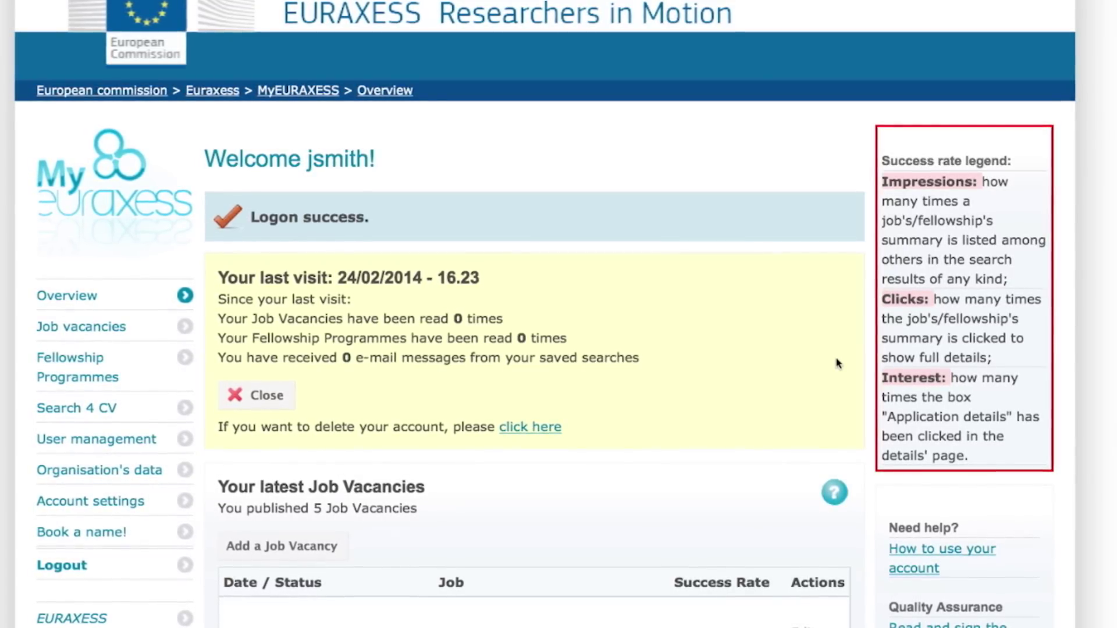
- Add a new job vacancy titled 'Module Engineer' with a summary starting 'perform R&D related'
click(105, 332)
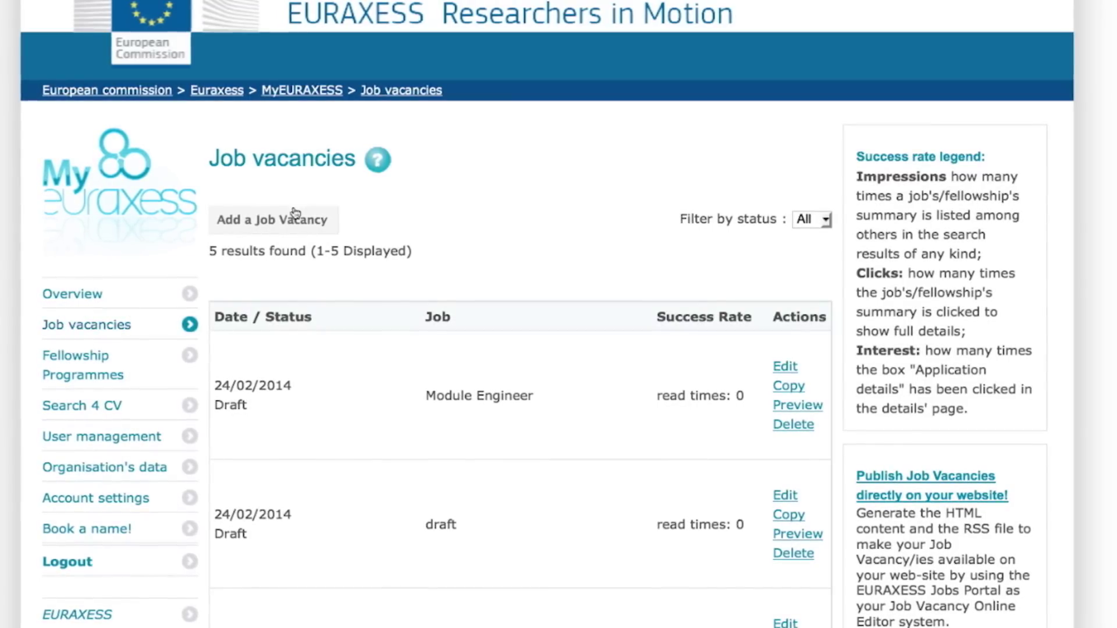
click(296, 215)
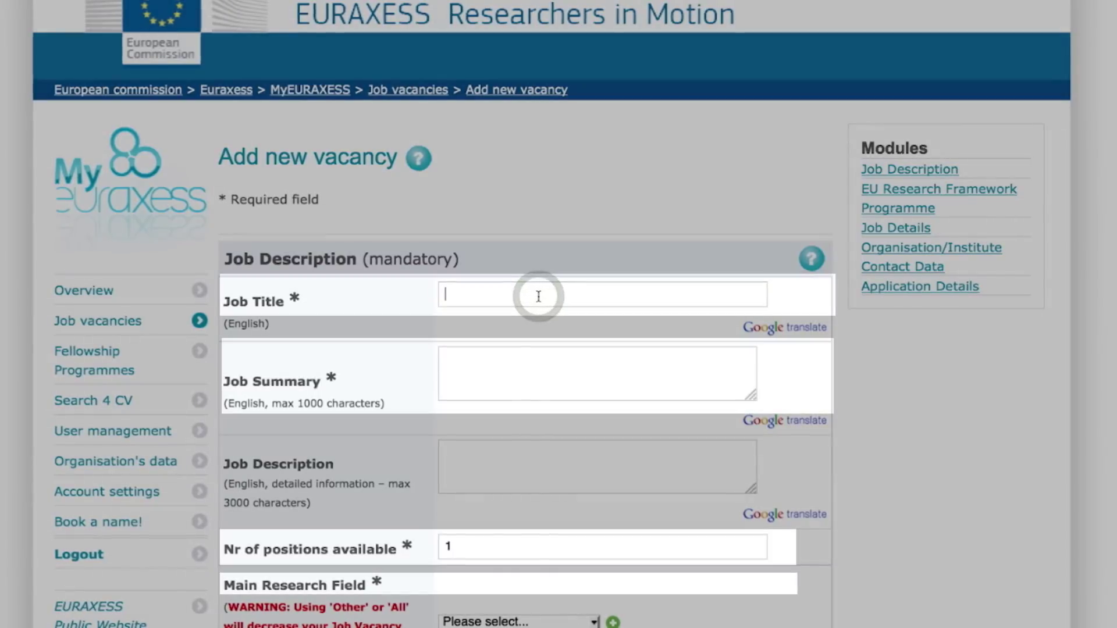
text(Module Engineer)
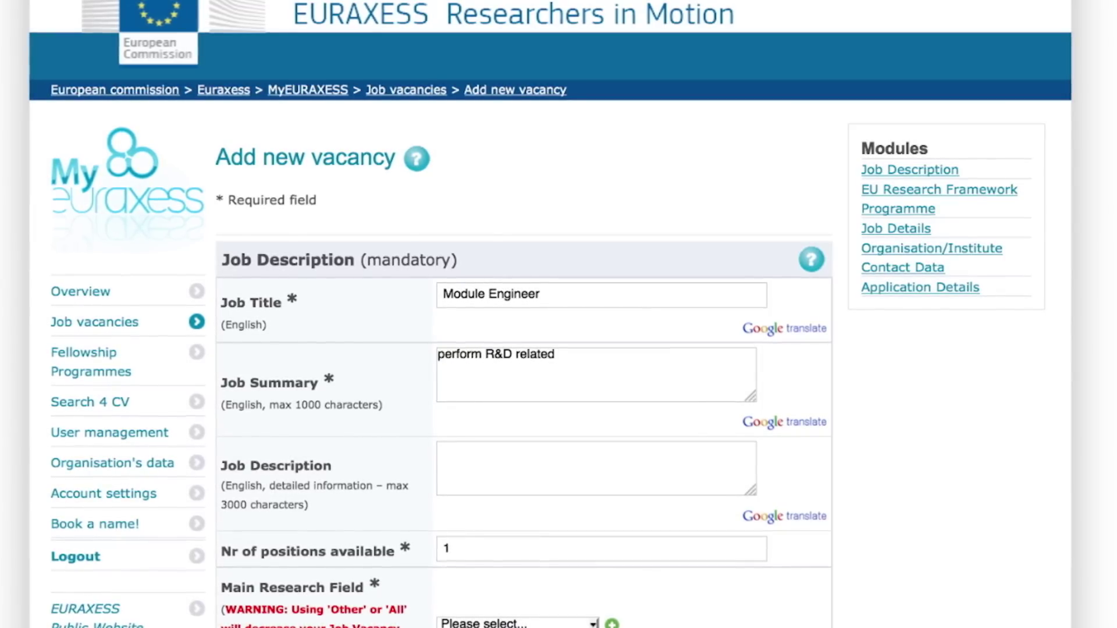
- Review the main research field and research profile level options on the vacancy form
scroll(576, 550, down, 5)
click(593, 623)
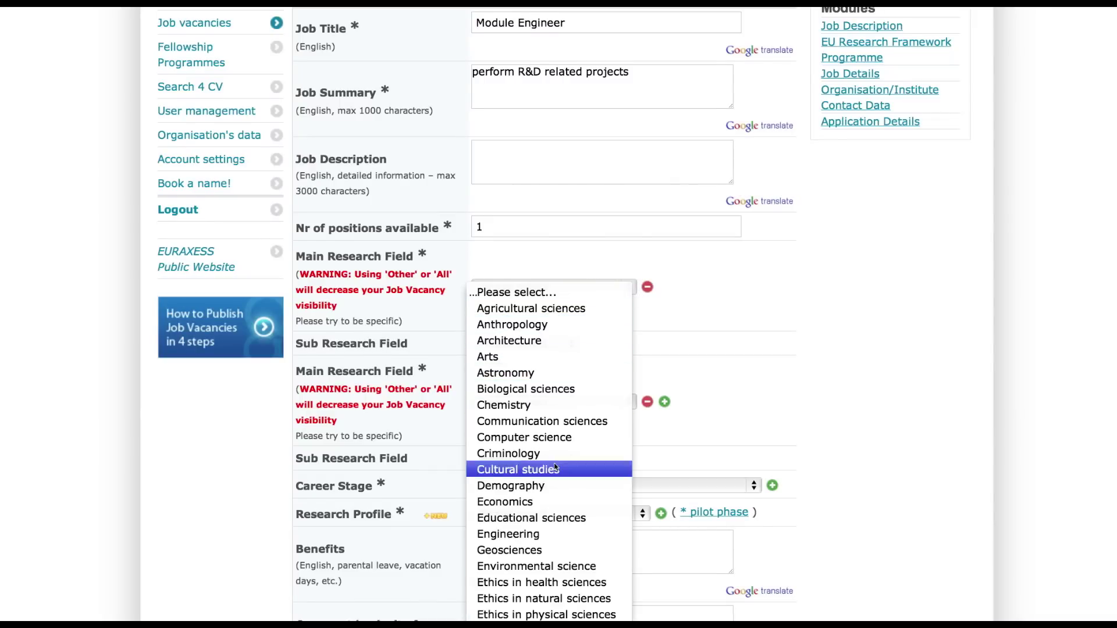
click(640, 513)
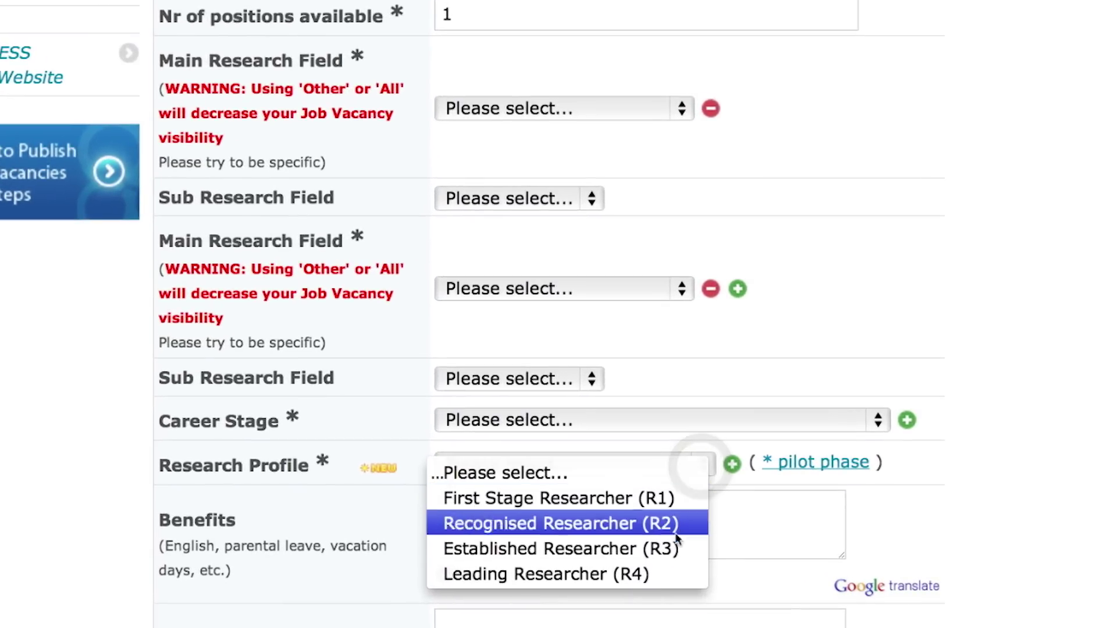
key(Escape)
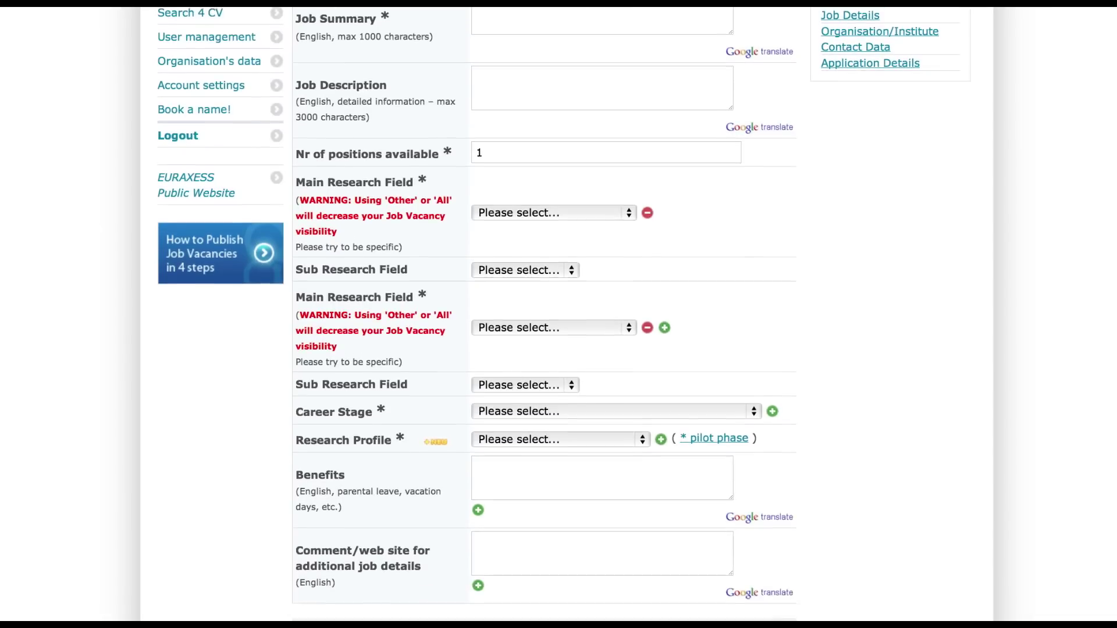
scroll(558, 314, down, 5)
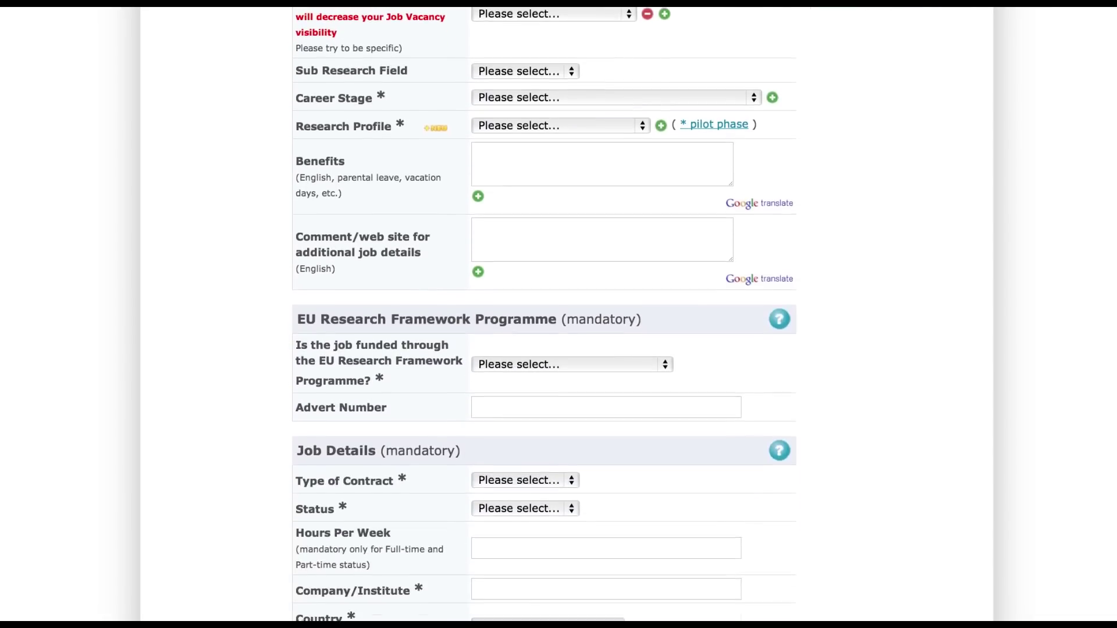
scroll(558, 314, down, 2)
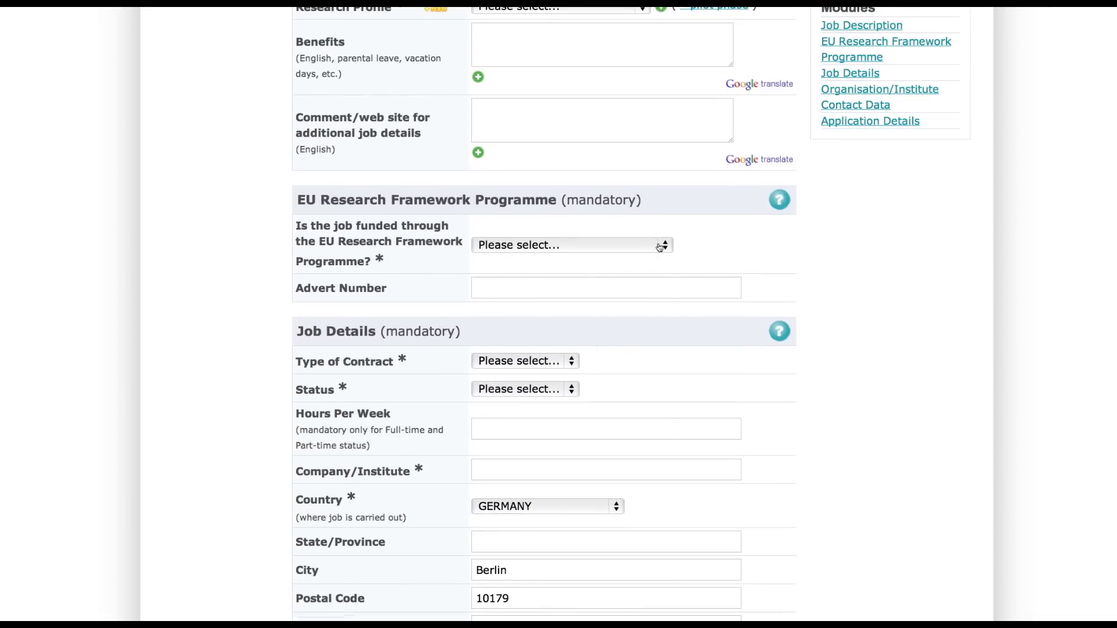
- Set funding to FP7/People - Marie Curie Actions and job status to Full-time
click(661, 246)
click(613, 329)
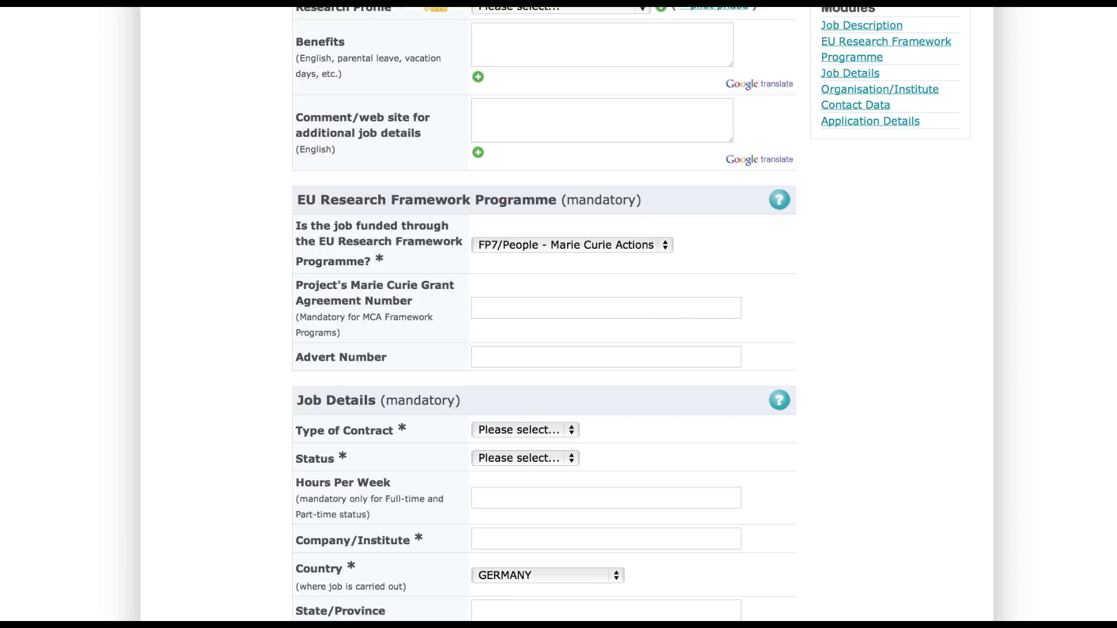
click(518, 255)
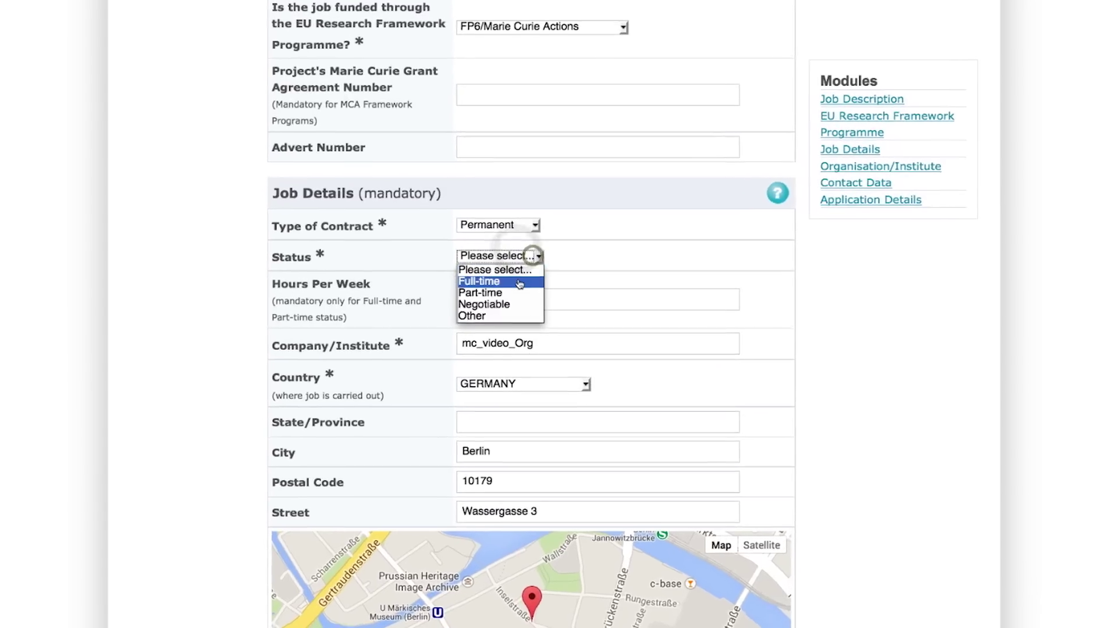
click(511, 279)
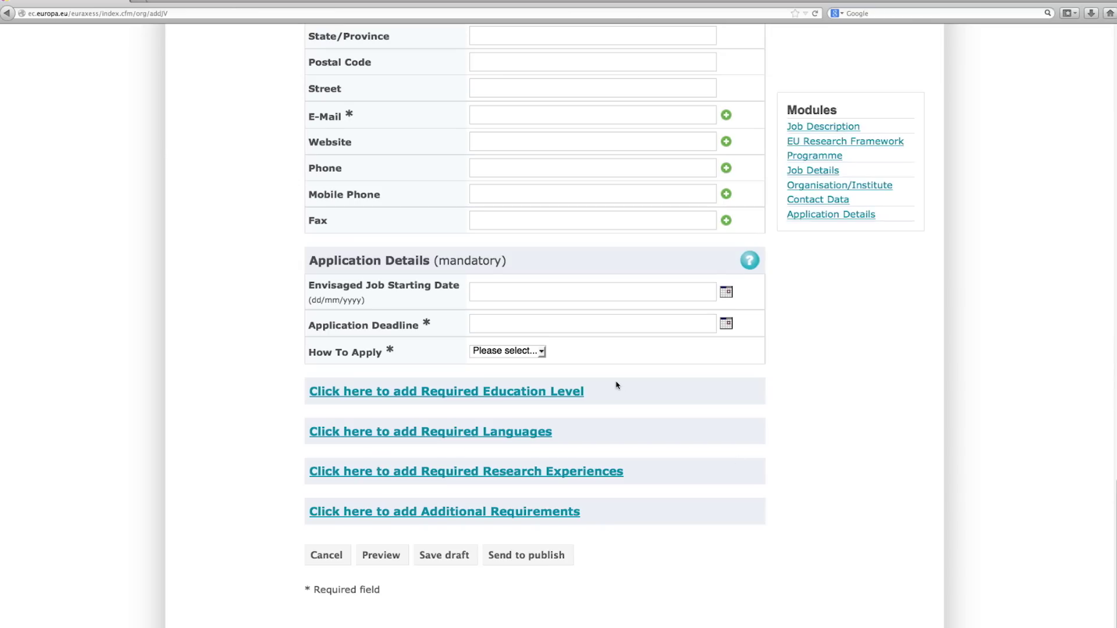
- Add a Required Education Level section and extra E-Mail and Website contact rows
click(543, 392)
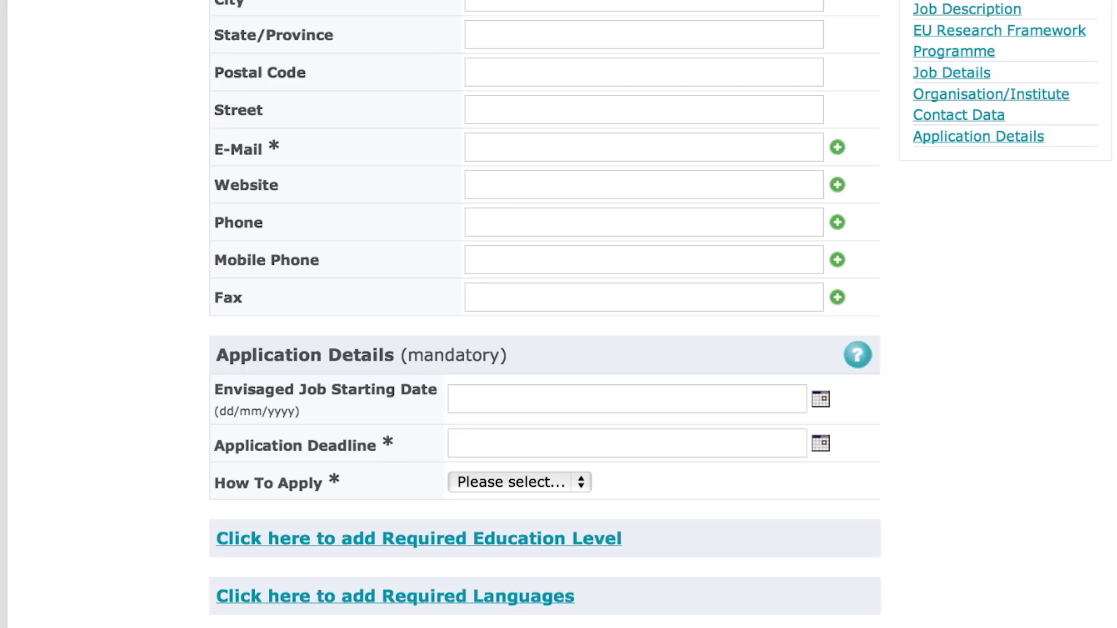
click(839, 152)
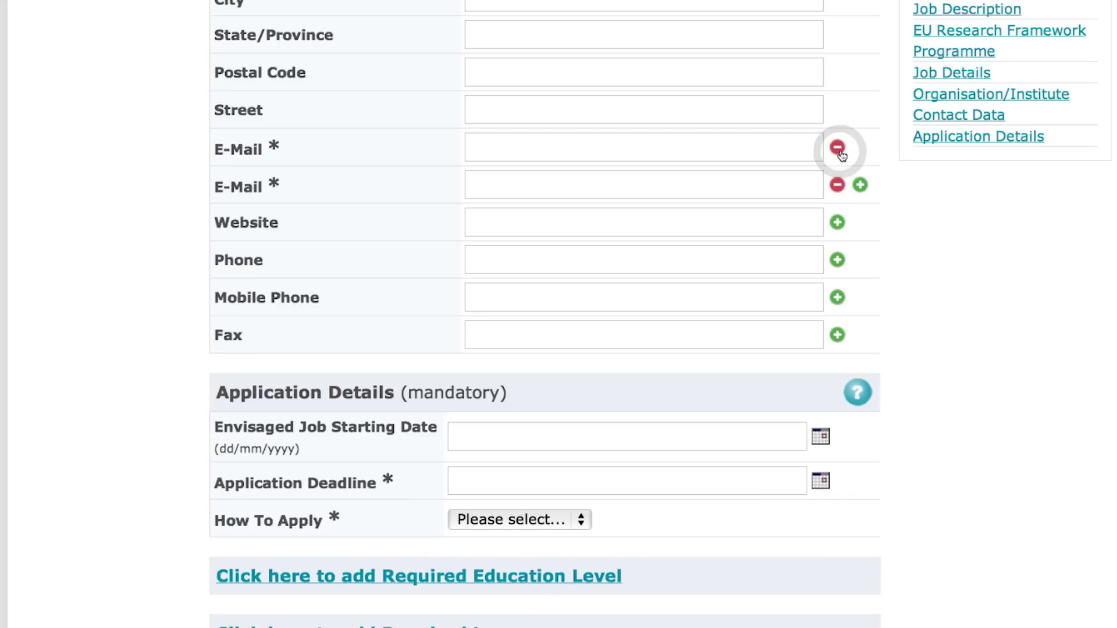
click(836, 223)
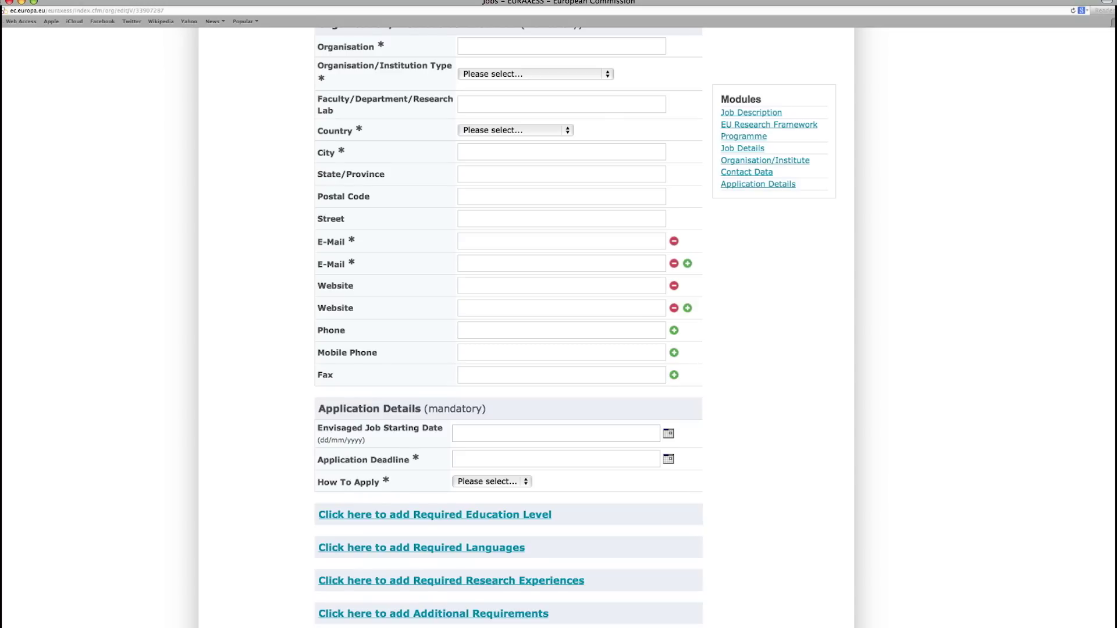
scroll(508, 326, up, 15)
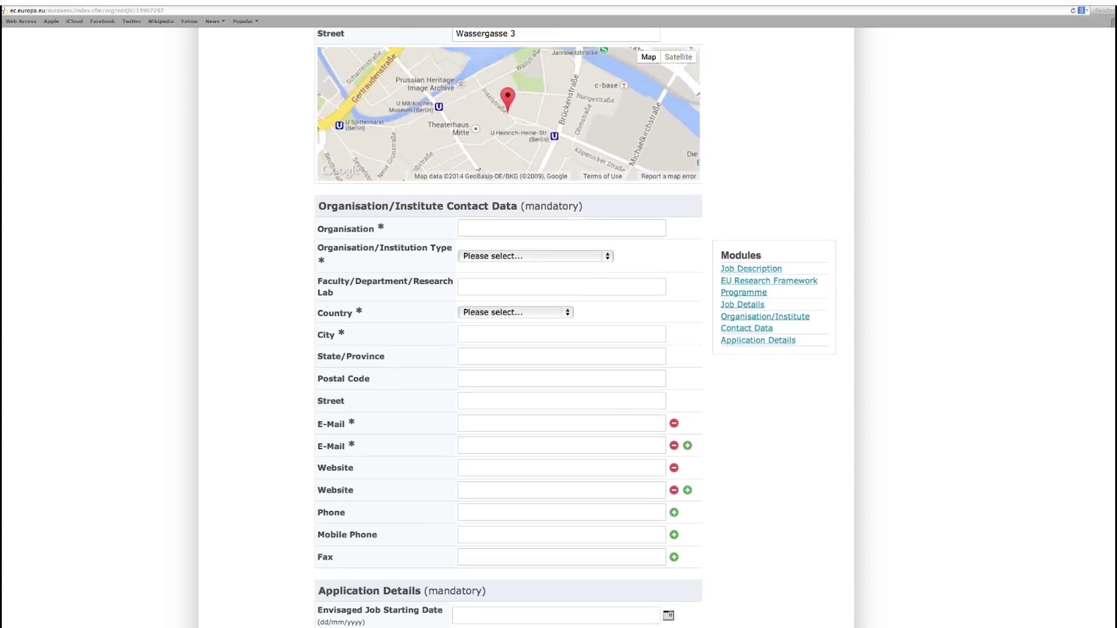
scroll(704, 158, up, 10)
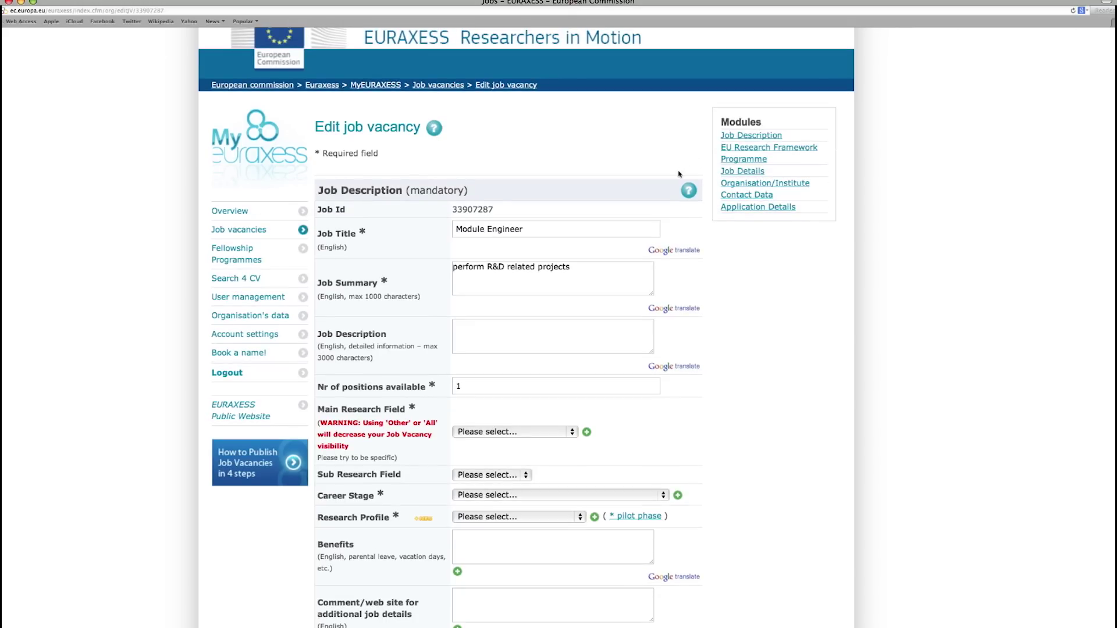
- Check the Job Description help, then send the Module Engineer vacancy to publish
click(690, 192)
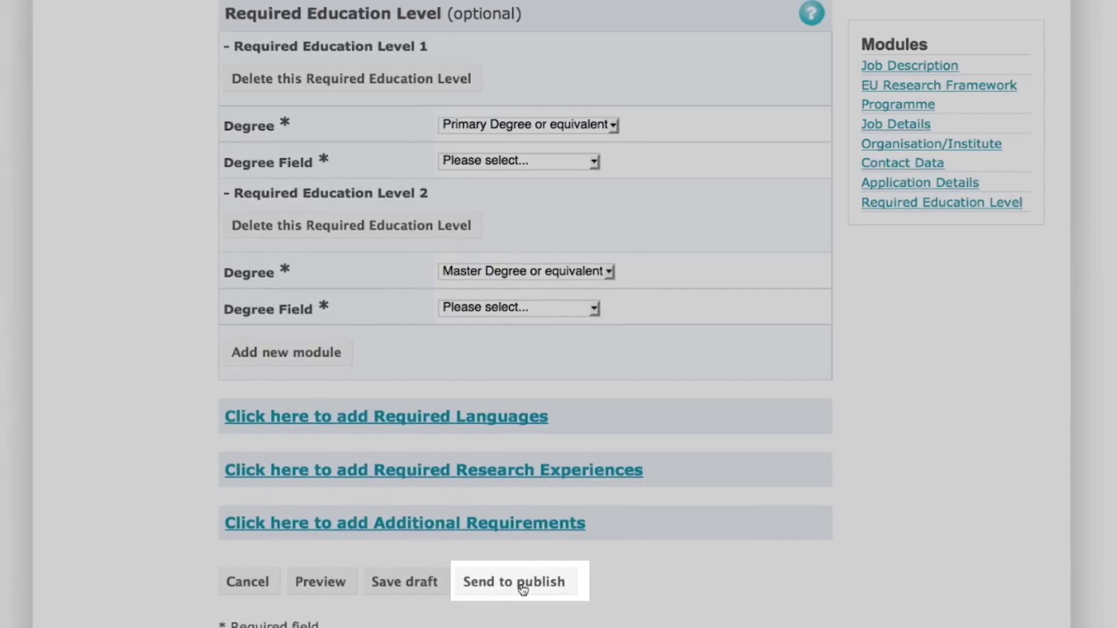
click(521, 583)
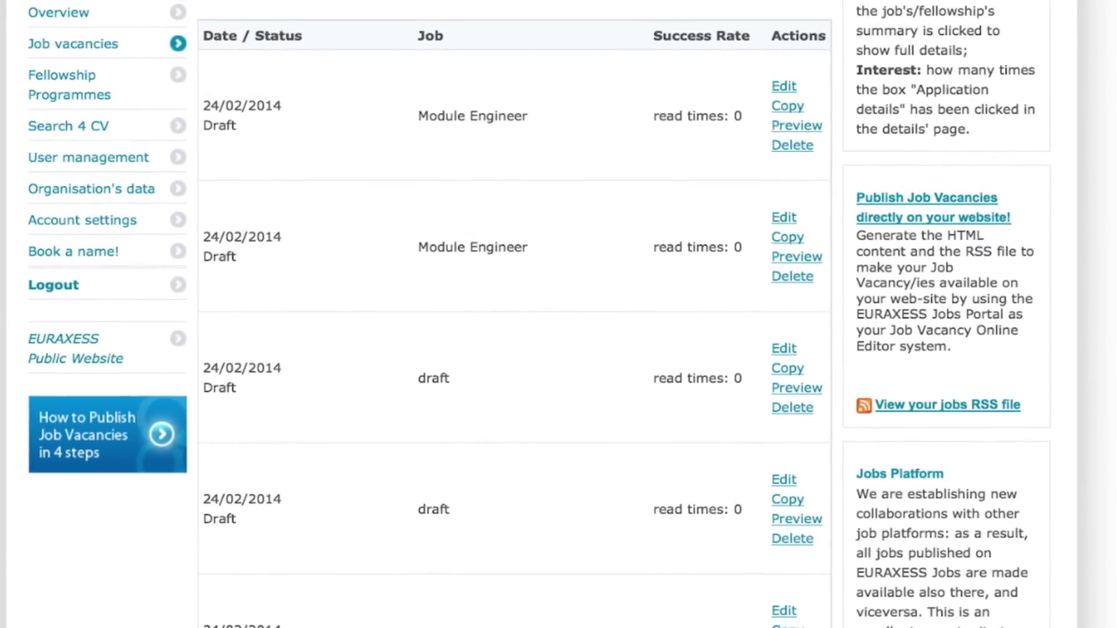
- Scroll through the Job vacancies list showing the Draft Module Engineer entries
scroll(512, 314, down, 3)
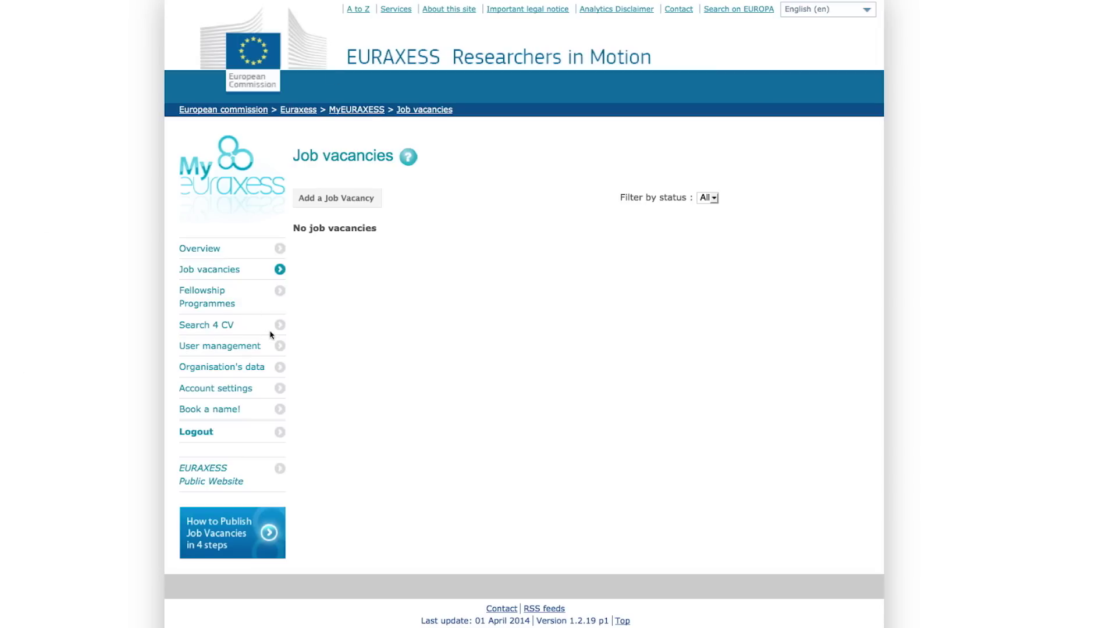
- Run a CV search with all criteria at Any (14465 CVs) and open the save-search form
click(202, 326)
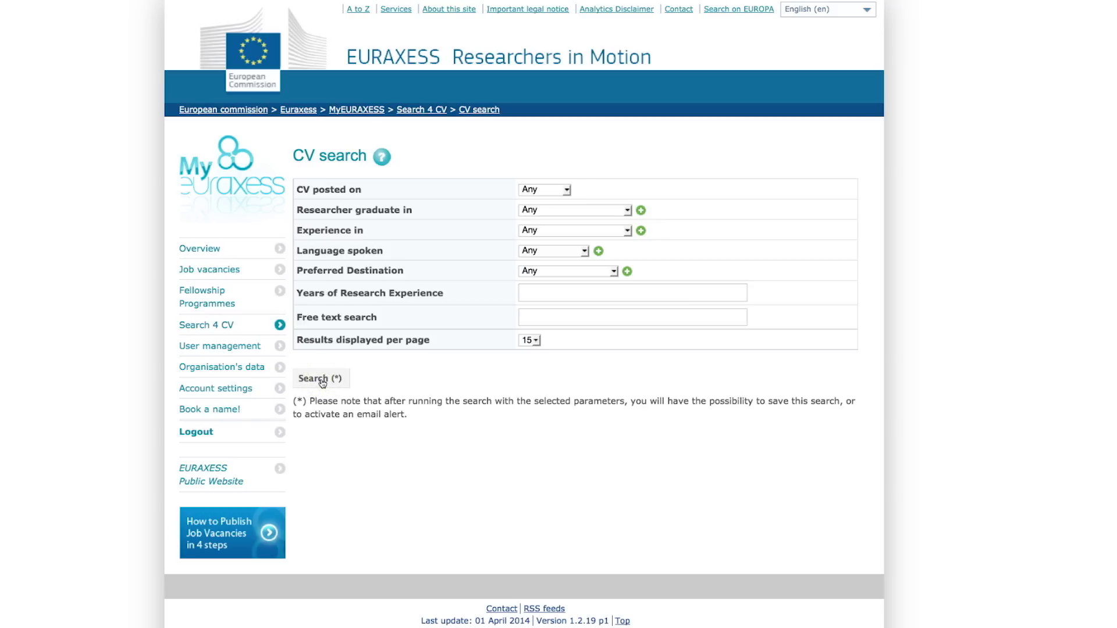
click(321, 380)
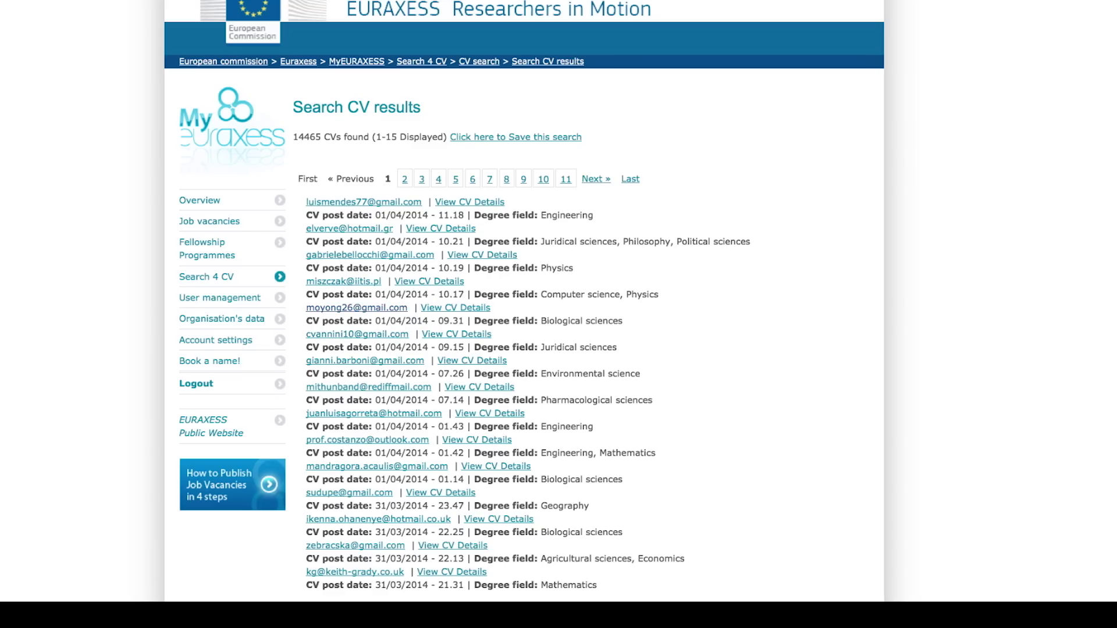
scroll(523, 302, down, 2)
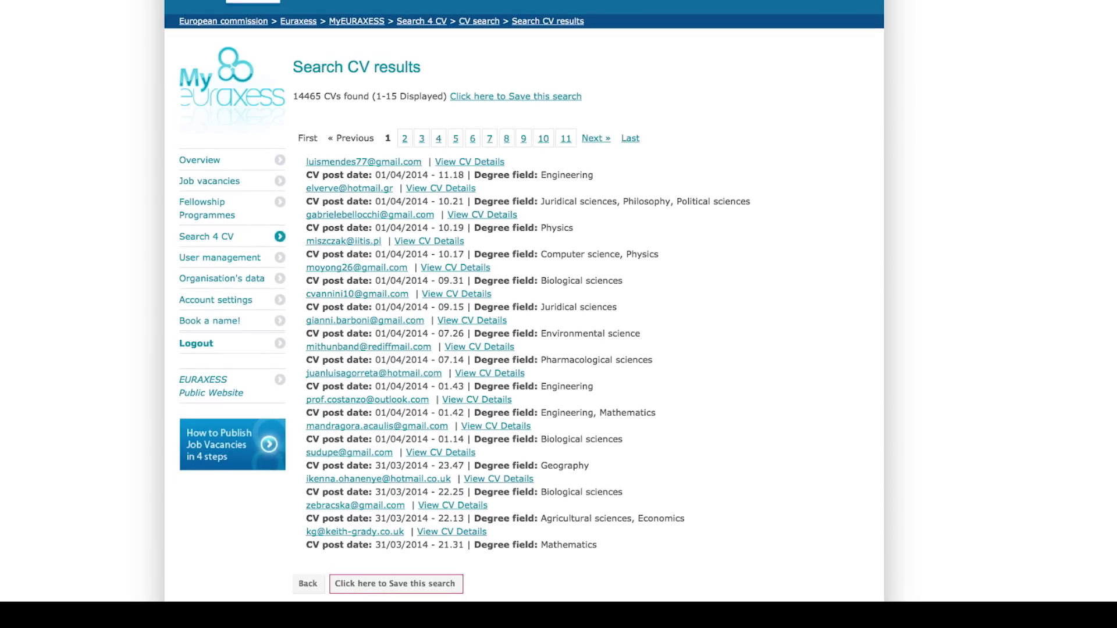
click(413, 583)
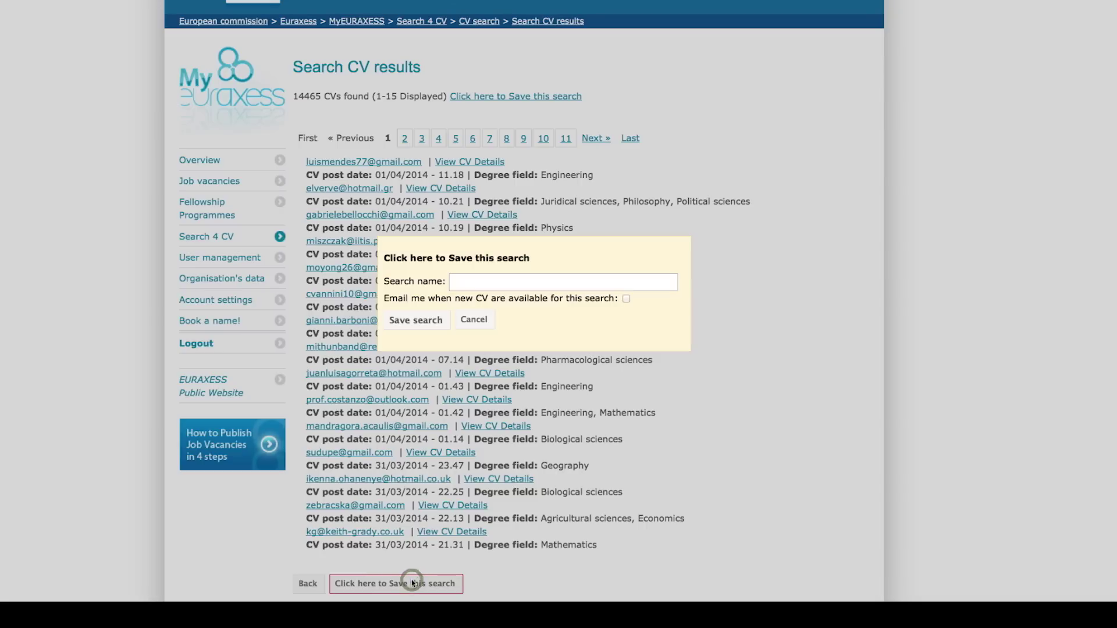